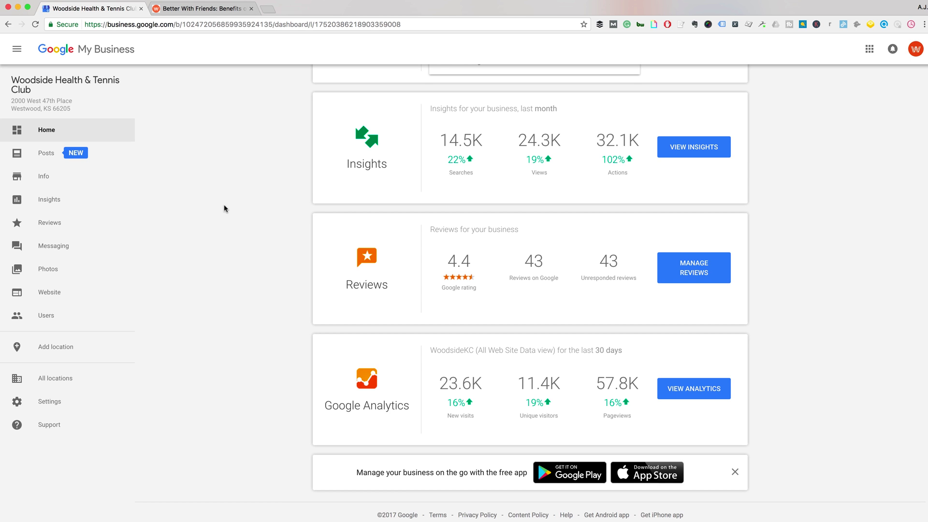
scroll(224, 209, "up", 4)
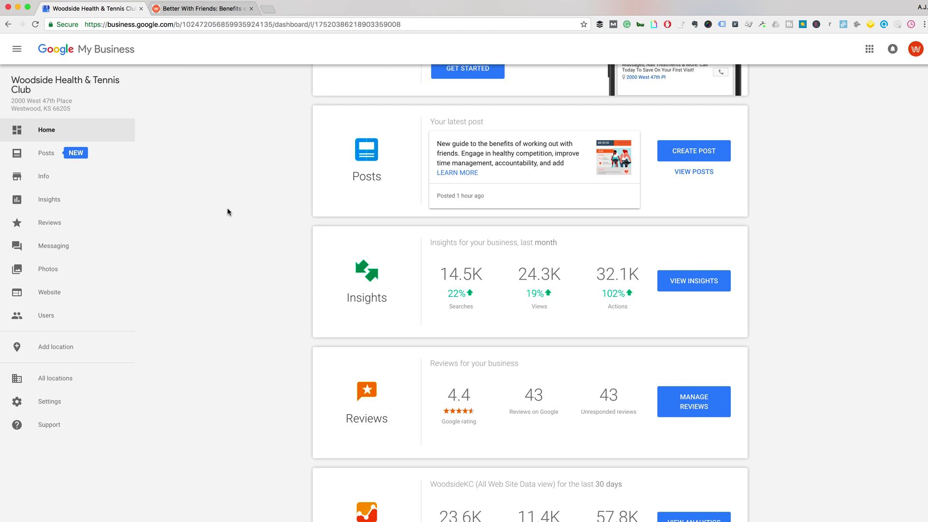
scroll(375, 154, "down", 1)
scroll(375, 155, "down", 1)
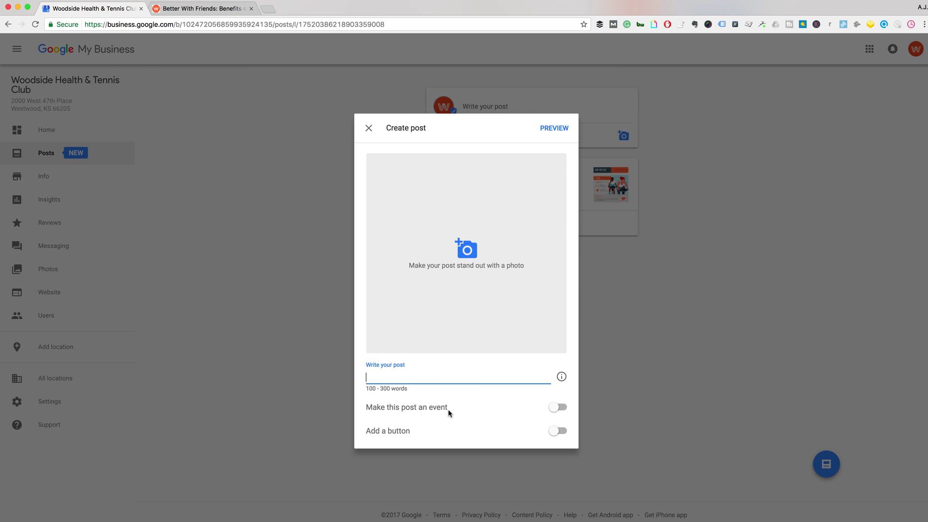
Step: Make the new post an event, then try the Event title and start date fields
left_click(557, 408)
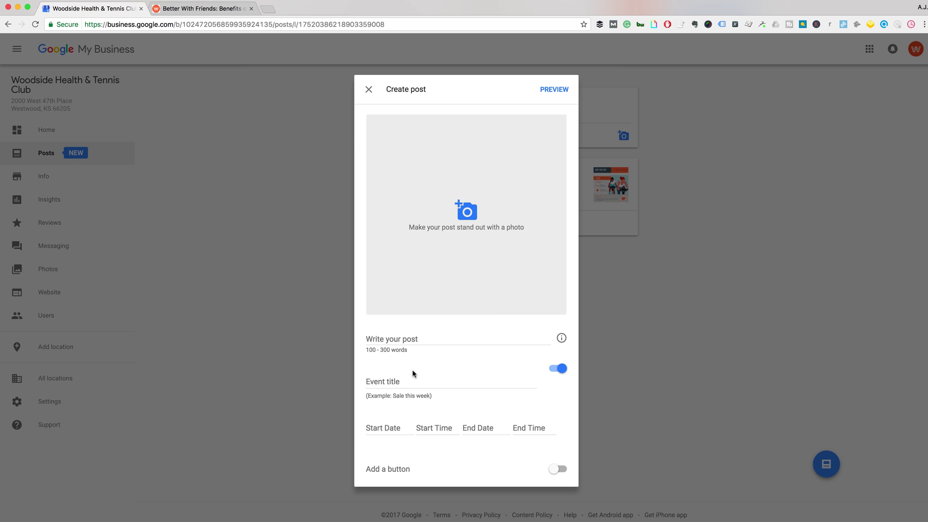
left_click(408, 380)
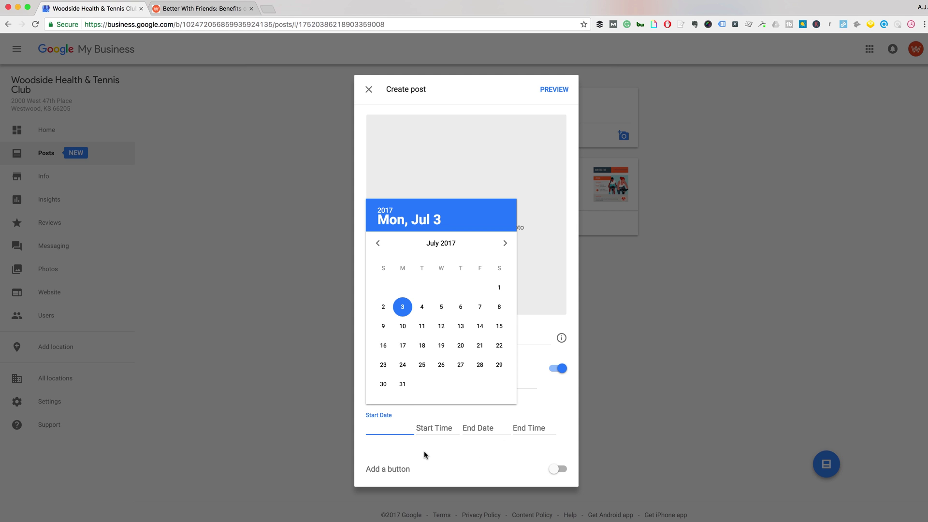
left_click(543, 327)
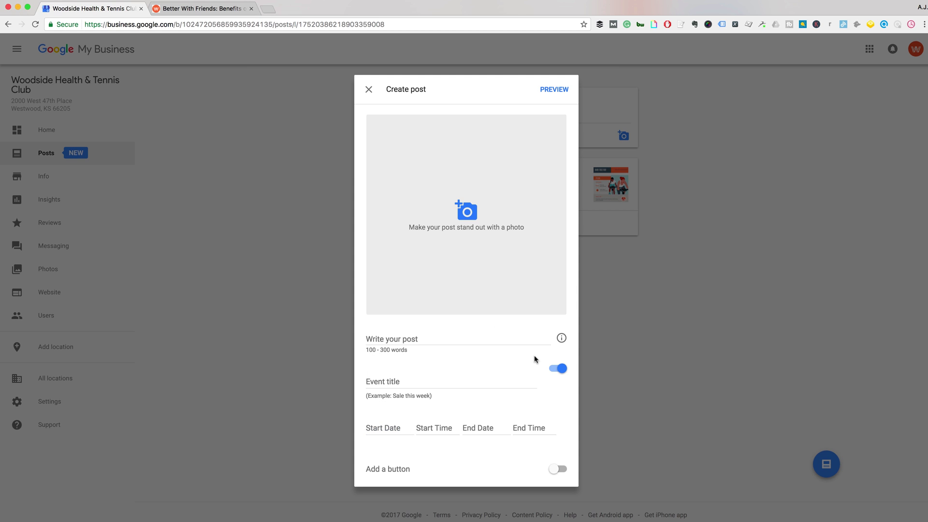
Step: Turn the event off and add an action button, trying Reserve, then Learn more
left_click(559, 369)
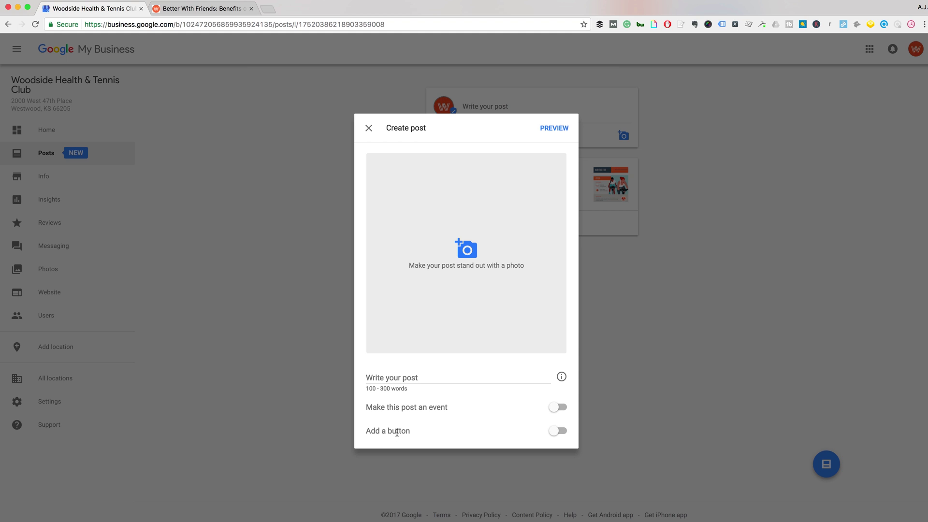
left_click(557, 431)
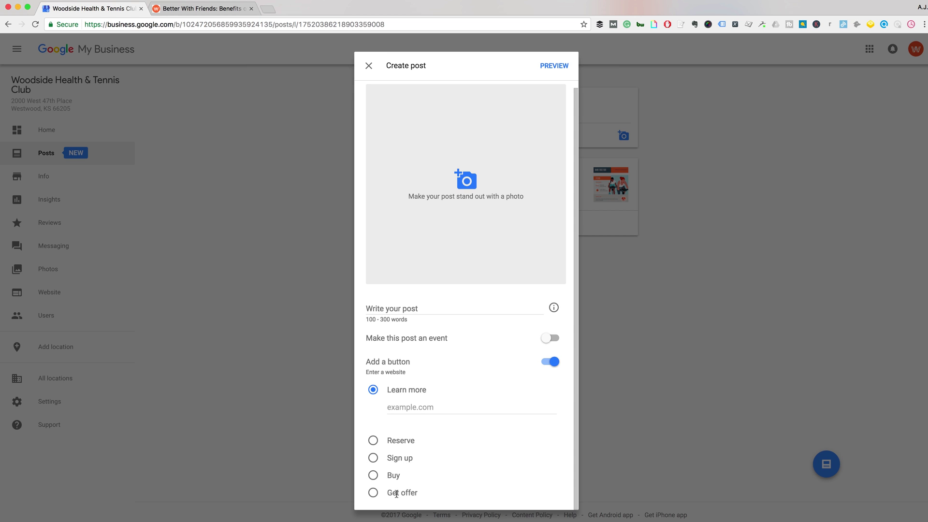
left_click(373, 442)
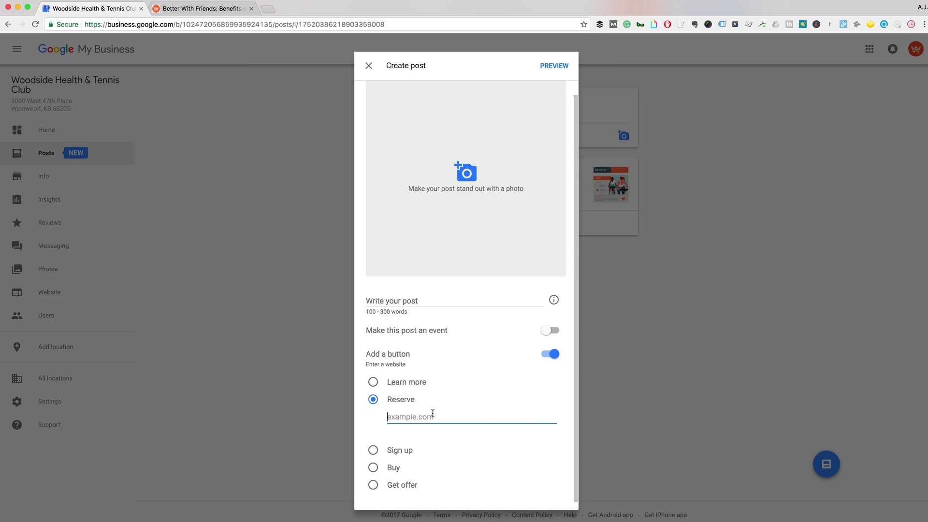
scroll(373, 387, "up", 1)
left_click(372, 391)
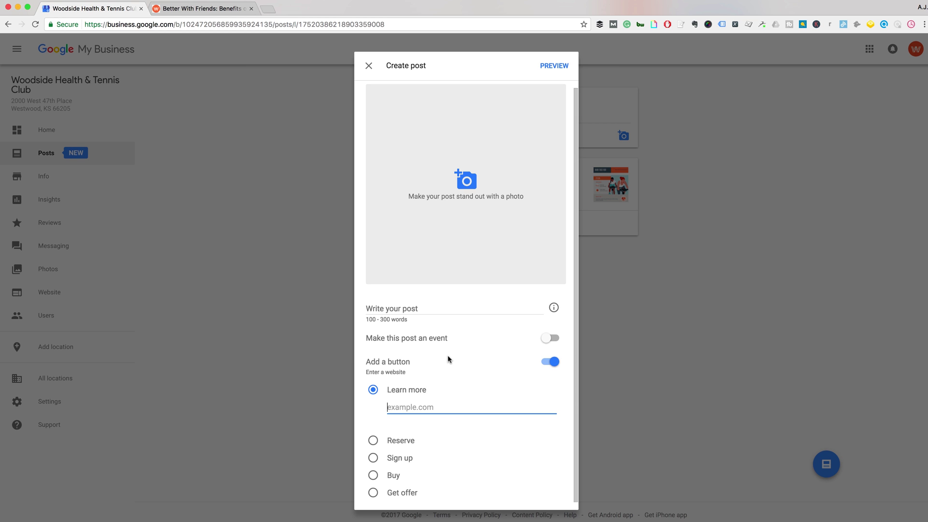
Step: Discard the draft and open the published workout-with-friends post, highlighting its no-insights note
left_click(369, 66)
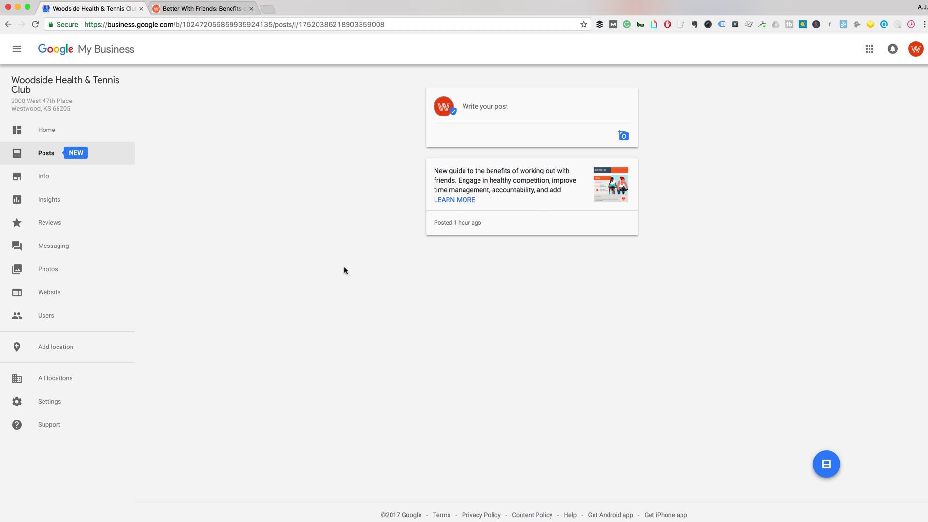
left_click(554, 181)
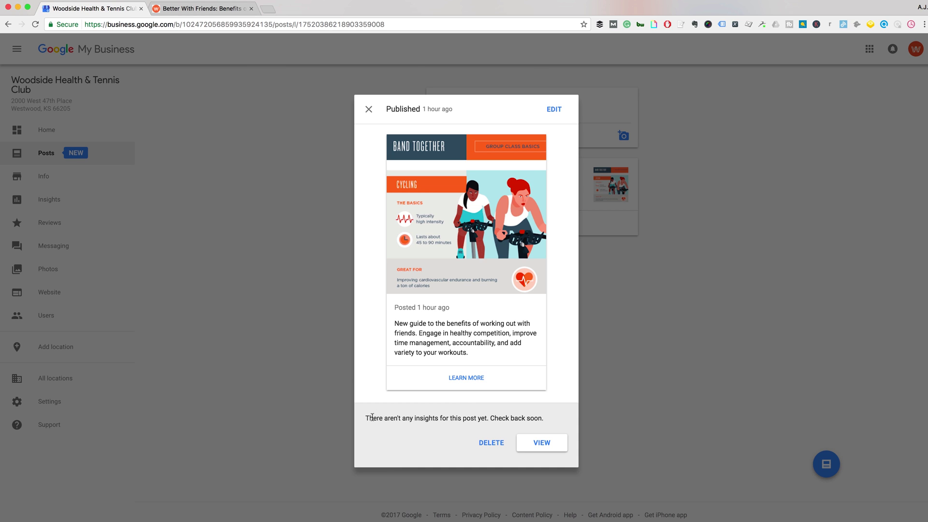
left_click_drag(363, 419, 553, 417)
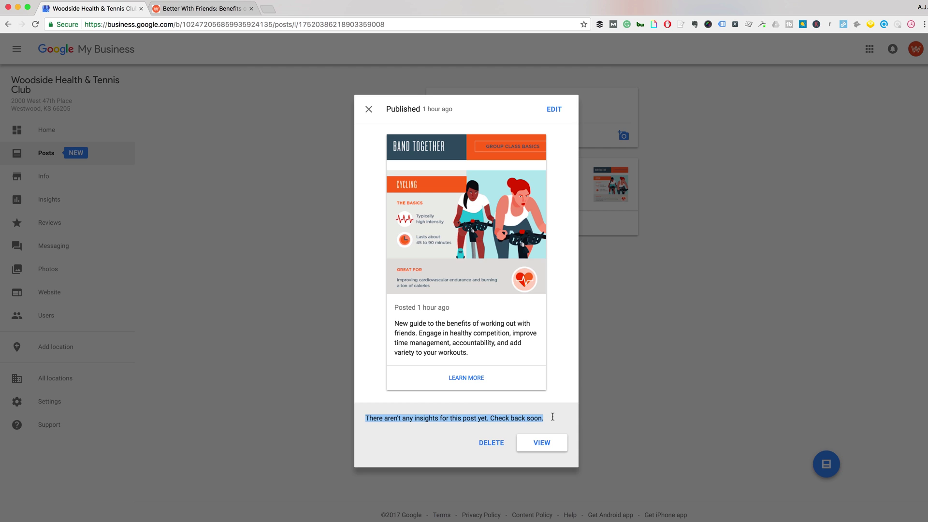
left_click(390, 418)
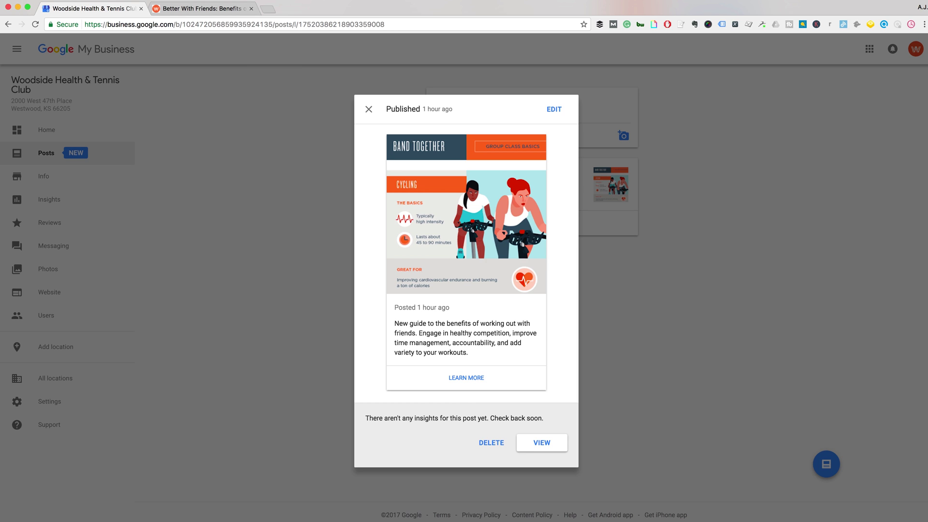
Step: Bring up the club woodside search results, visit the workout-with-friends blog article, then go back
right_click(116, 519)
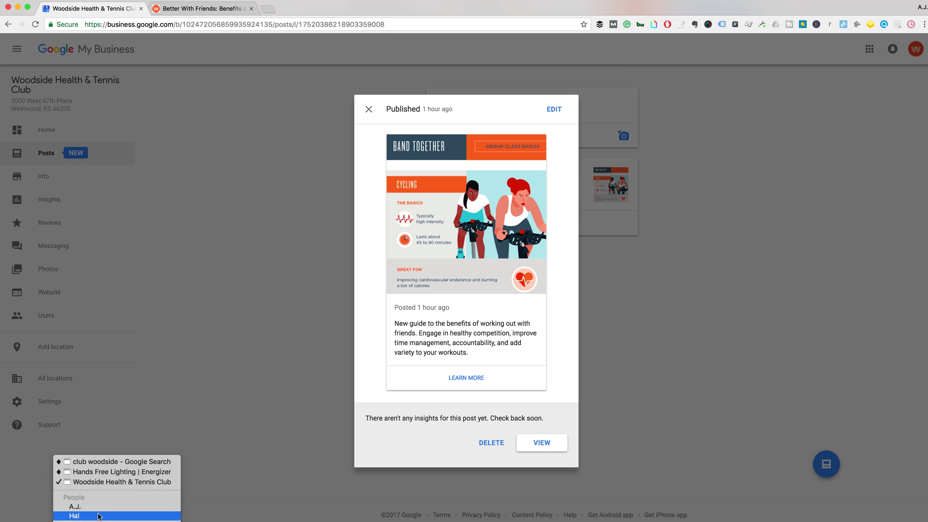
left_click(104, 463)
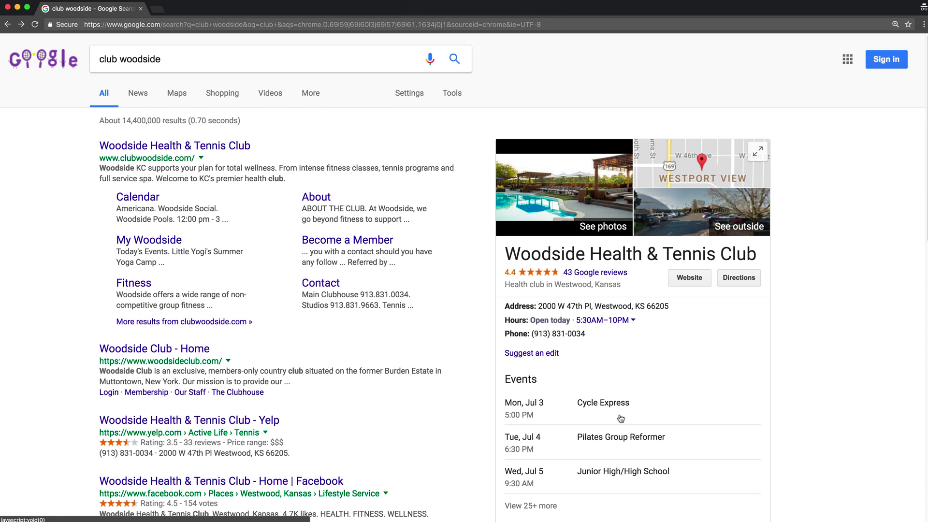
scroll(818, 312, "down", 5)
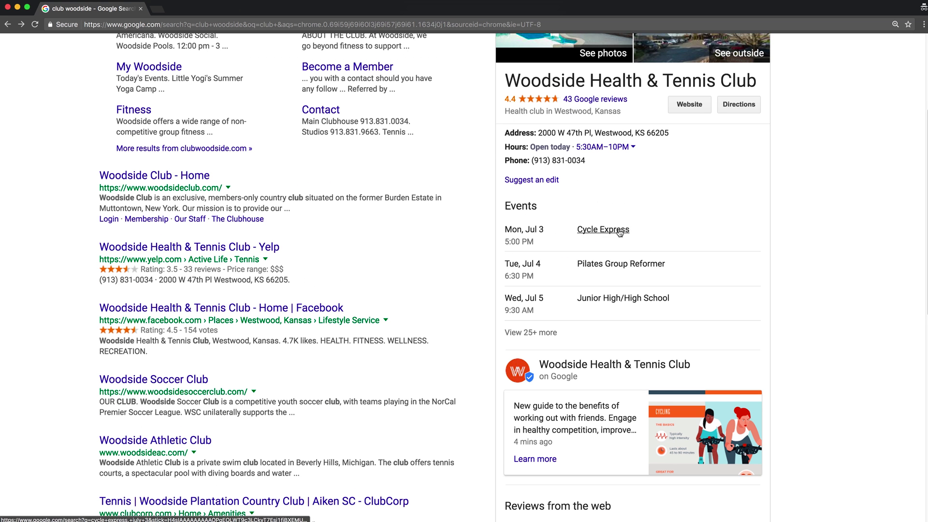
scroll(675, 268, "down", 2)
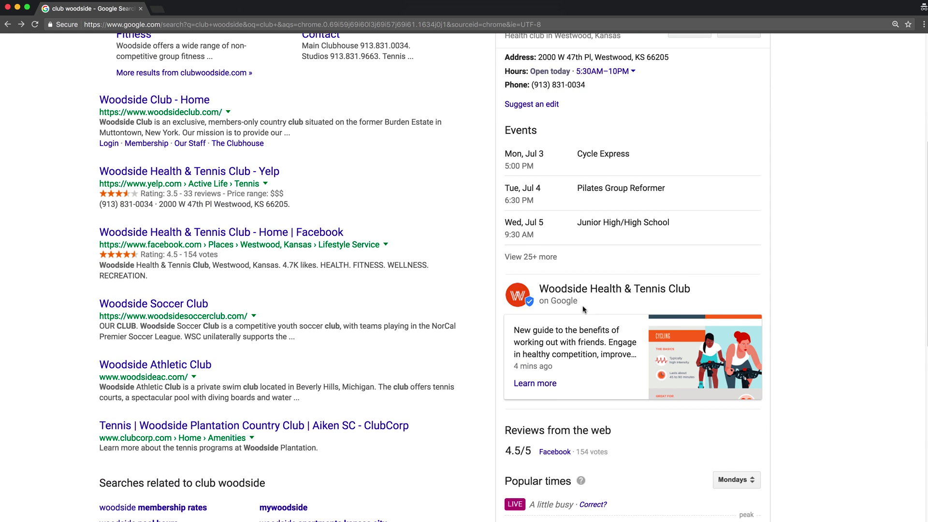
scroll(597, 293, "up", 1)
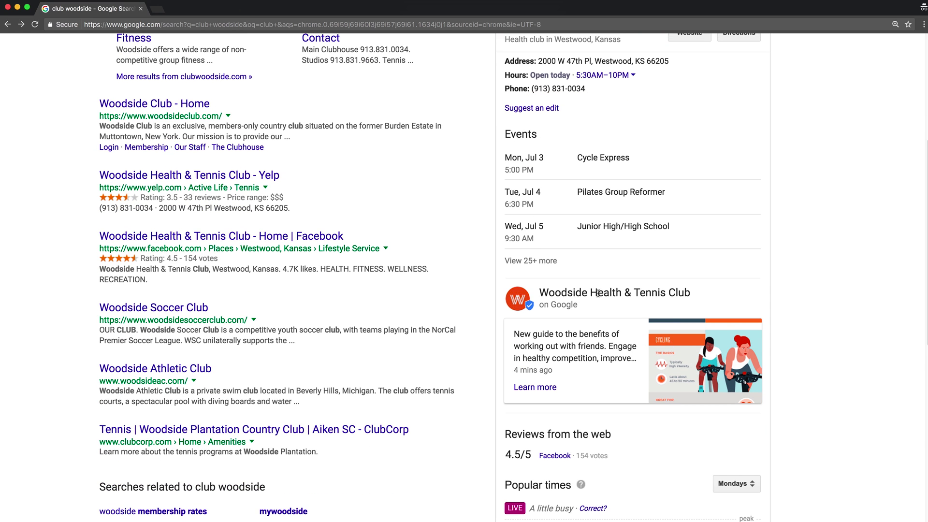
scroll(684, 319, "up", 1)
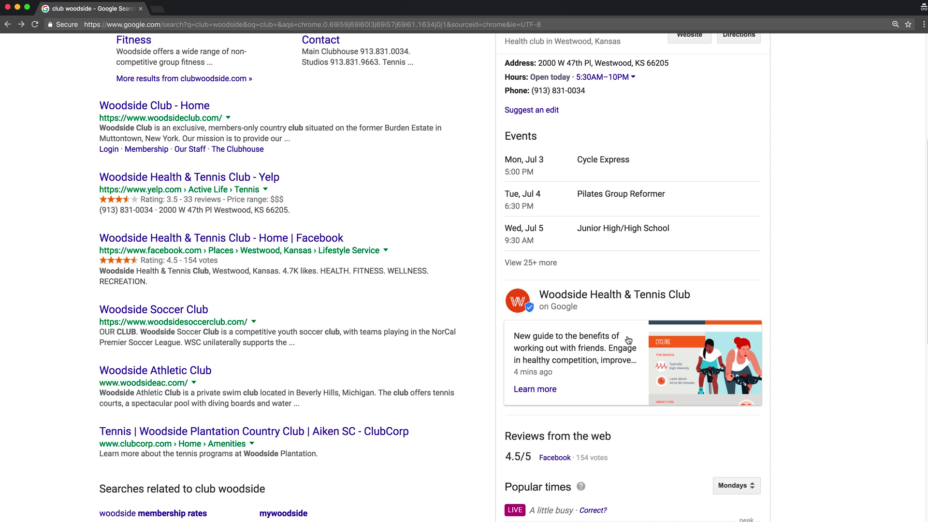
left_click(553, 388)
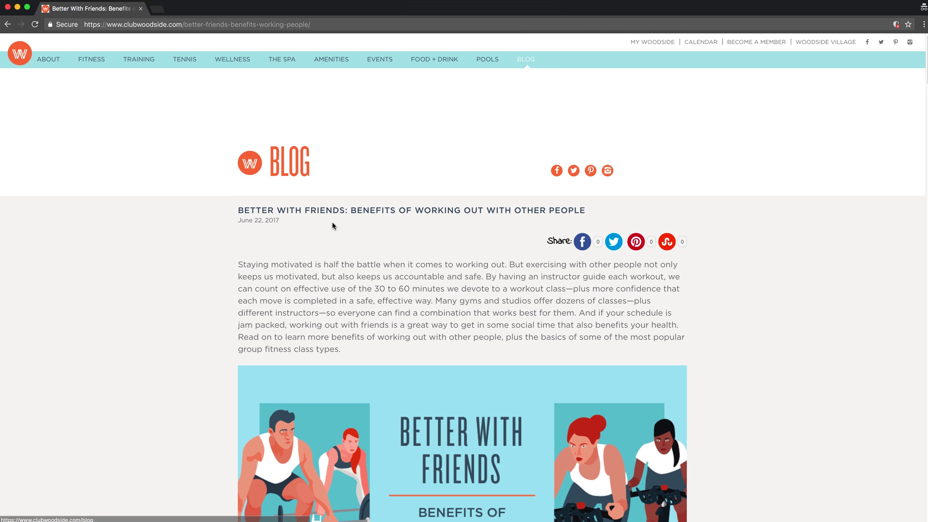
scroll(337, 231, "down", 1)
scroll(338, 231, "down", 2)
scroll(337, 230, "down", 5)
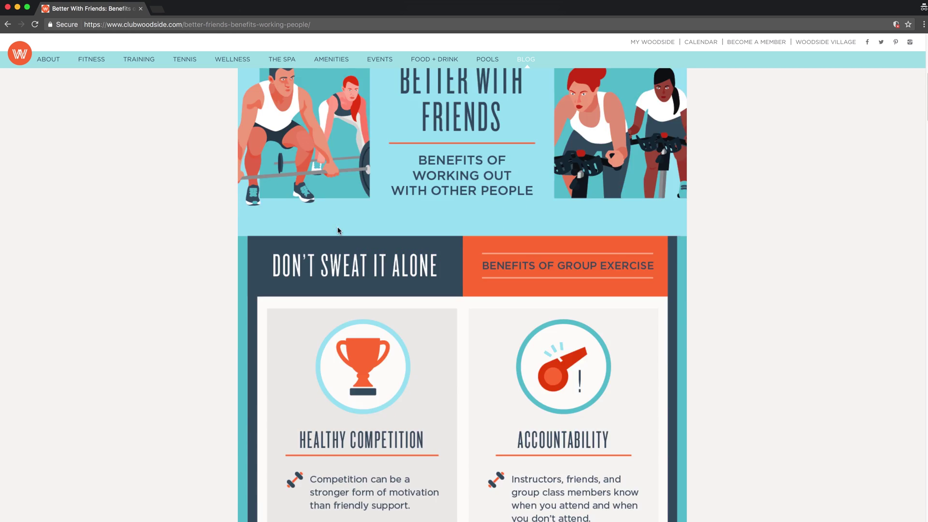
scroll(338, 231, "down", 5)
scroll(338, 230, "down", 5)
scroll(337, 231, "up", 15)
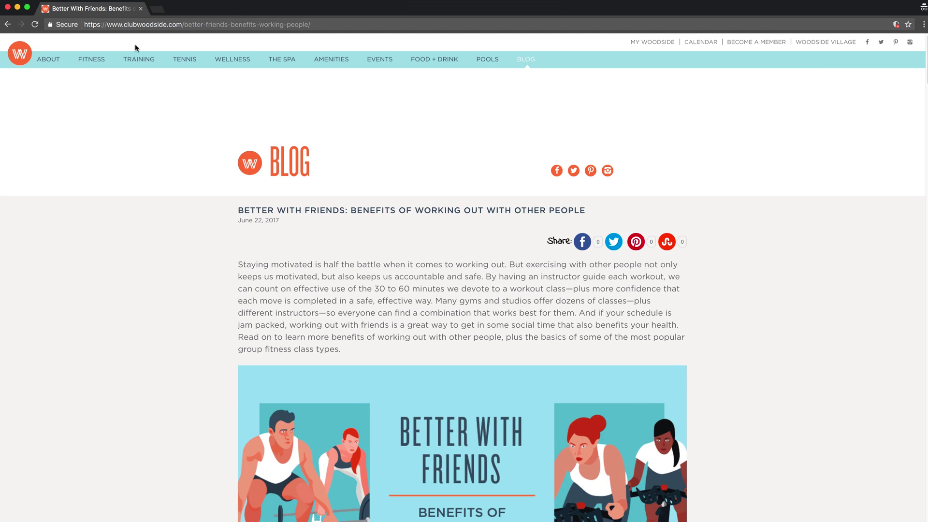
left_click(8, 27)
scroll(485, 257, "up", 3)
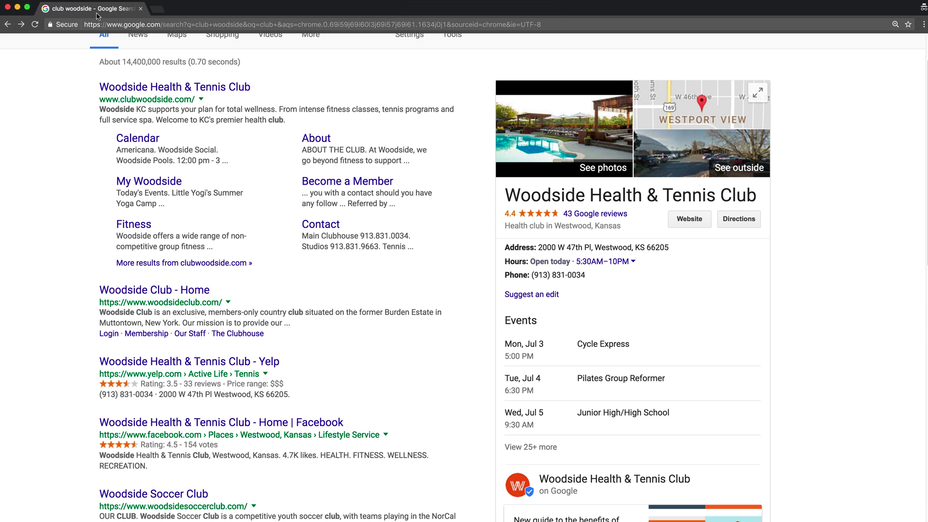
Step: Return to the Google My Business window and close the workout-with-friends post's details
left_click(19, 8)
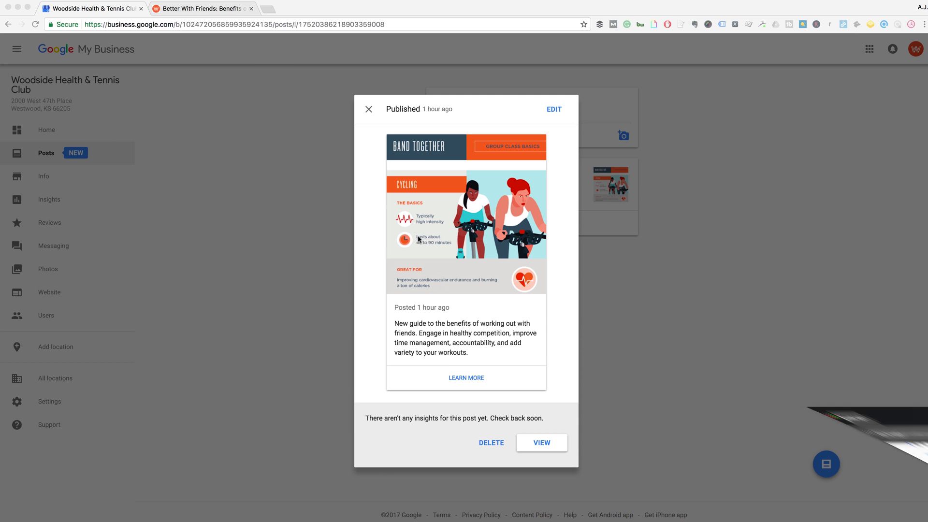
left_click(368, 112)
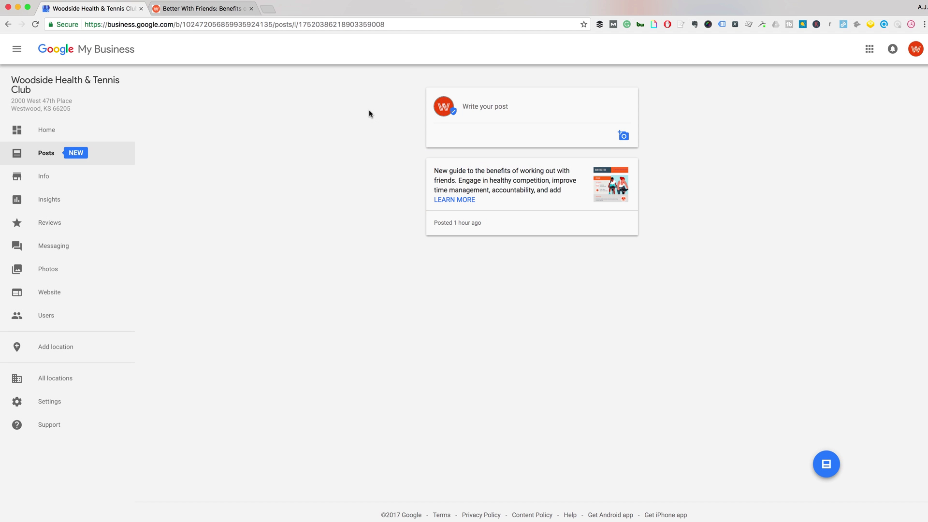